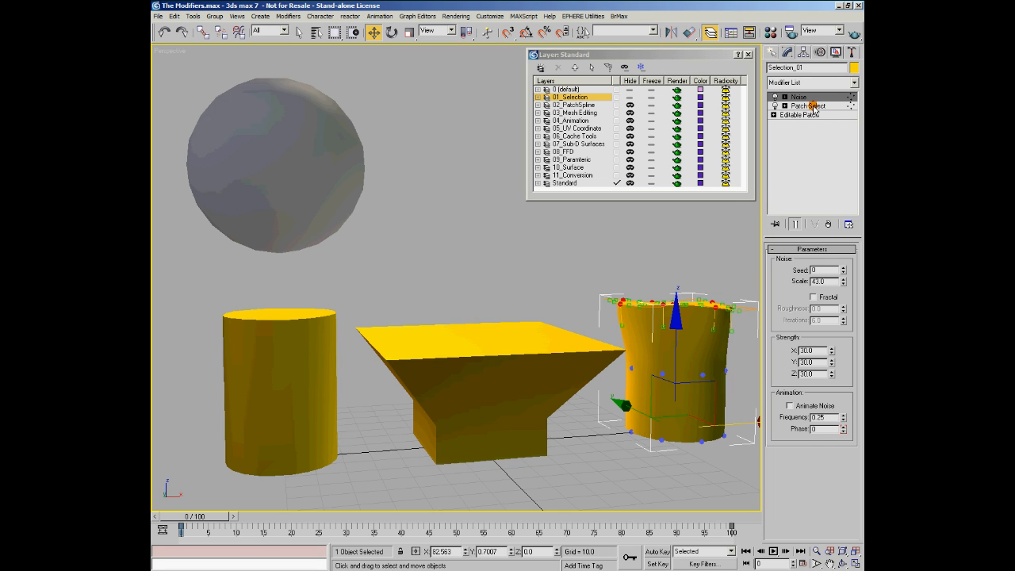
Review the Editable Patch, Patch Select and Noise levels in the deformed cylinder's modifier stack
left_click(801, 115)
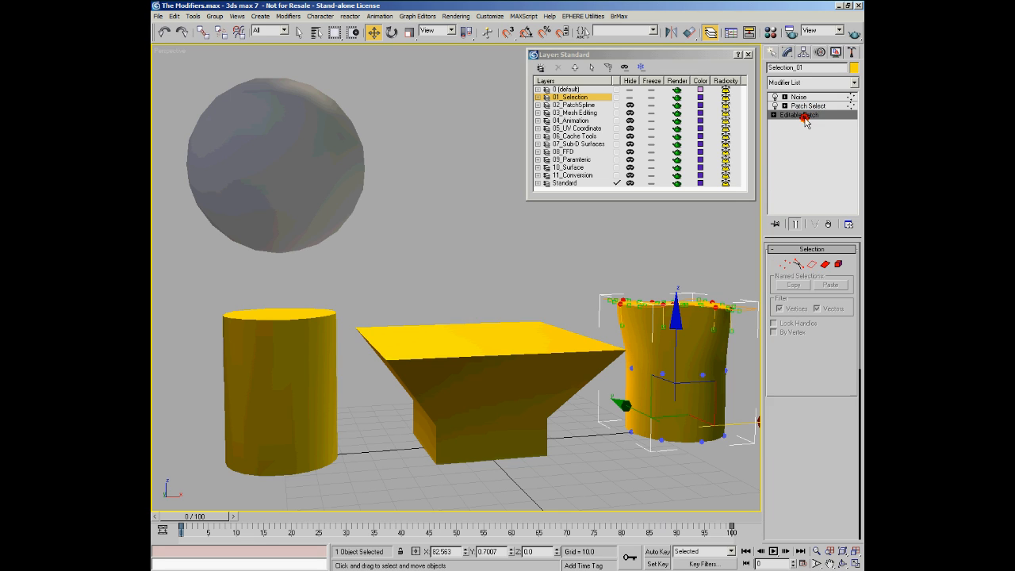
left_click(805, 105)
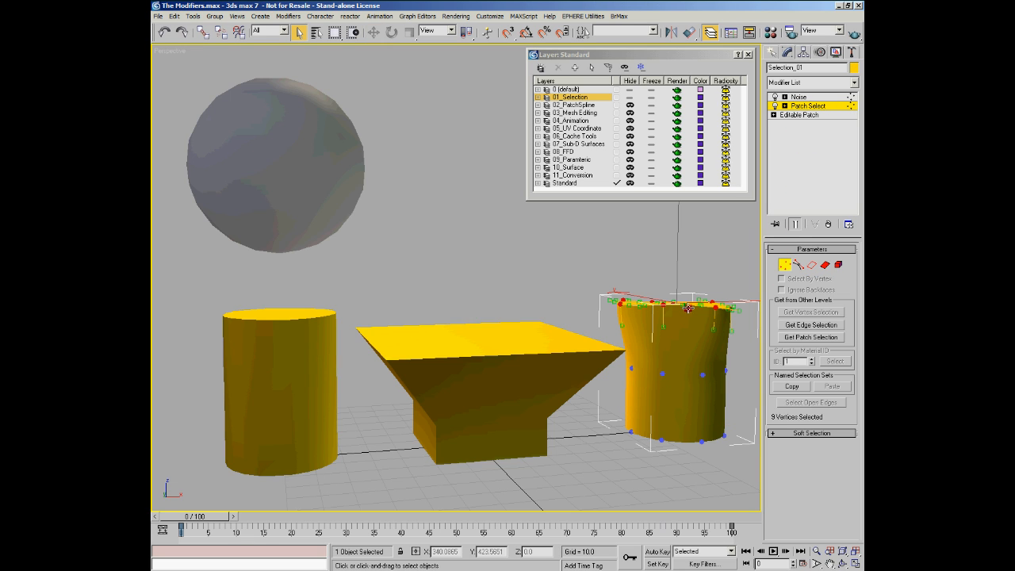
left_click(799, 97)
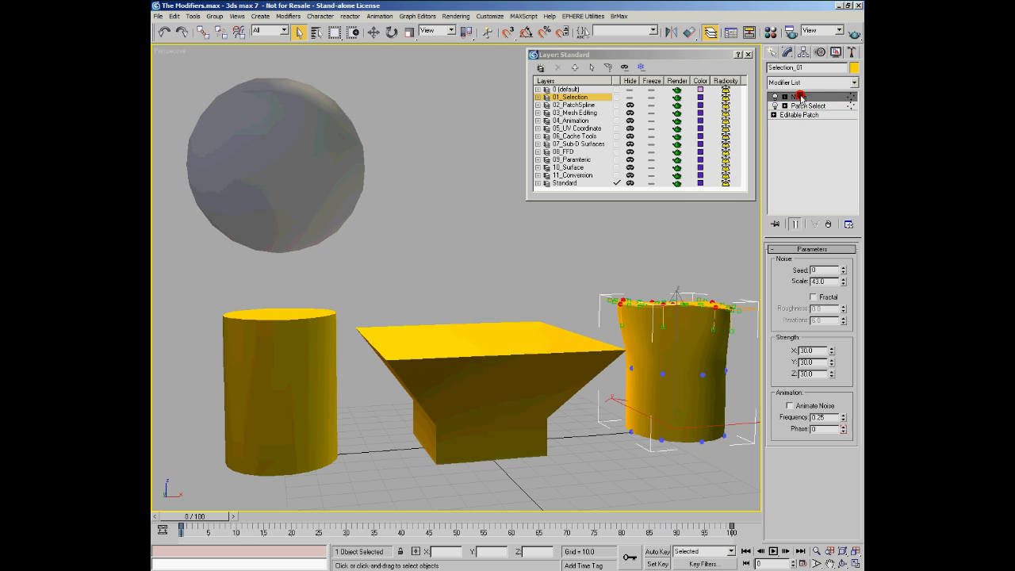
Open the Mesh Select level of the flared box and select its upper two rows of vertices
left_click(493, 346)
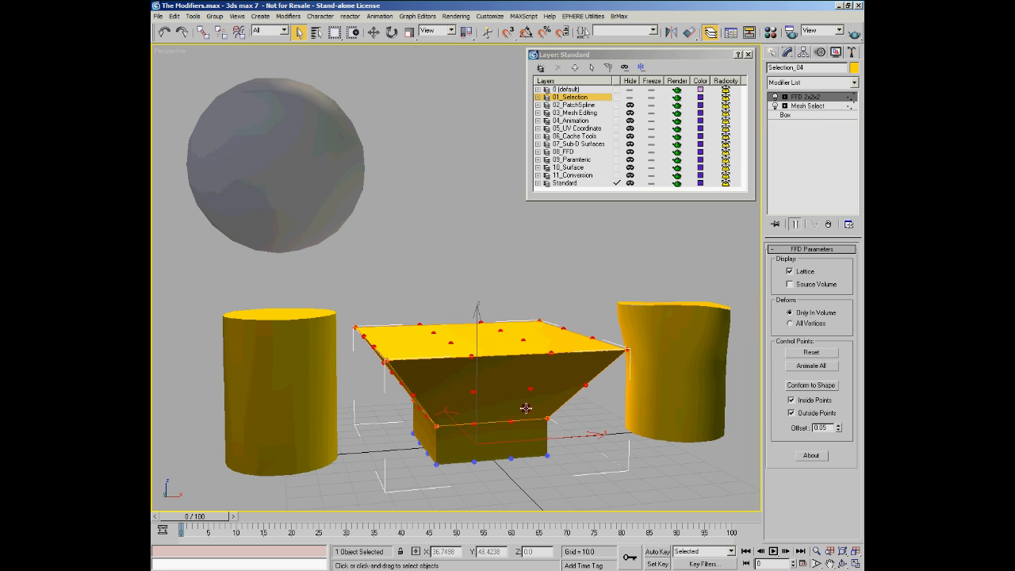
left_click(269, 328)
left_click(483, 348)
left_click(805, 106)
middle_click_drag(531, 410, 543, 394, "alt")
left_click(794, 225)
middle_click_drag(601, 311, 601, 311, "alt")
left_click(420, 324)
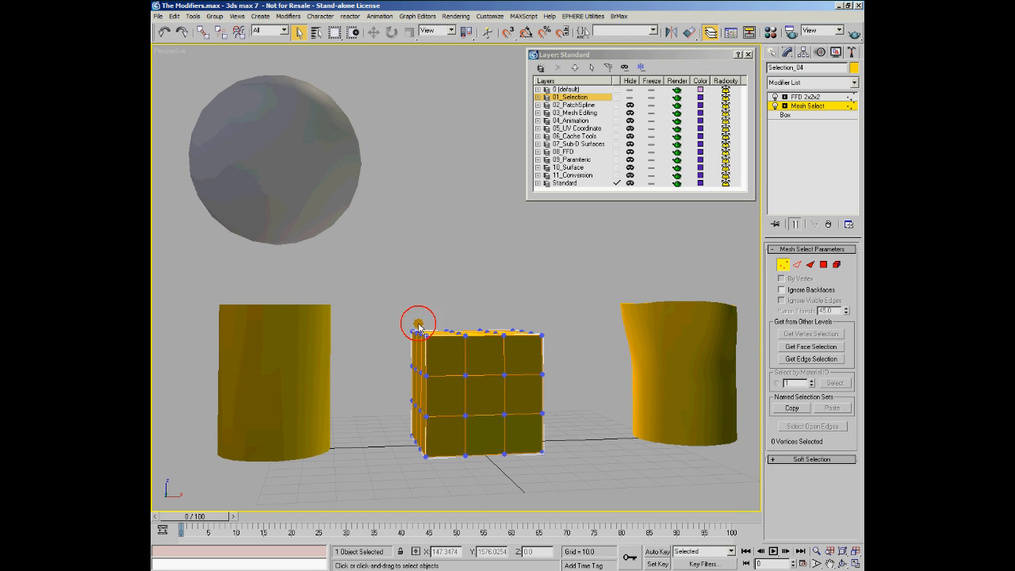
left_click_drag(401, 321, 542, 375)
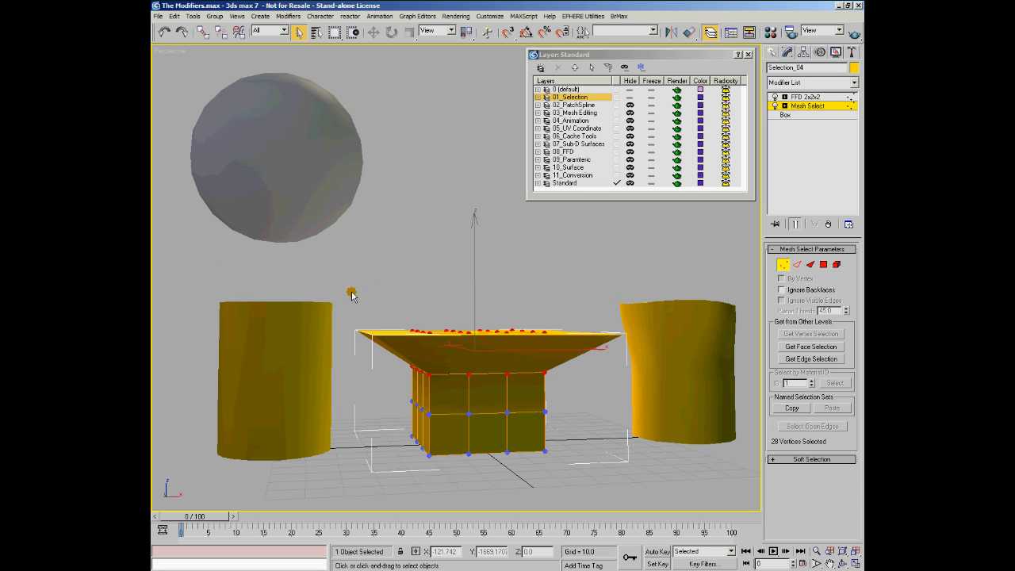
Try larger vertex selections on the box, extending from the upper rows down to the base
left_click_drag(352, 296, 720, 421)
middle_click_drag(720, 421, 606, 407, "alt")
left_click_drag(312, 287, 696, 481)
middle_click_drag(480, 426, 530, 388, "alt")
middle_click_drag(421, 304, 303, 268, "alt")
Limit the box's vertex selection to its top area and return to the FFD 2x2x2 level
left_click_drag(304, 267, 658, 370)
mouse_move(618, 404)
middle_mouse_down("alt")
mouse_move(603, 389)
mouse_move(606, 406)
middle_mouse_up("alt")
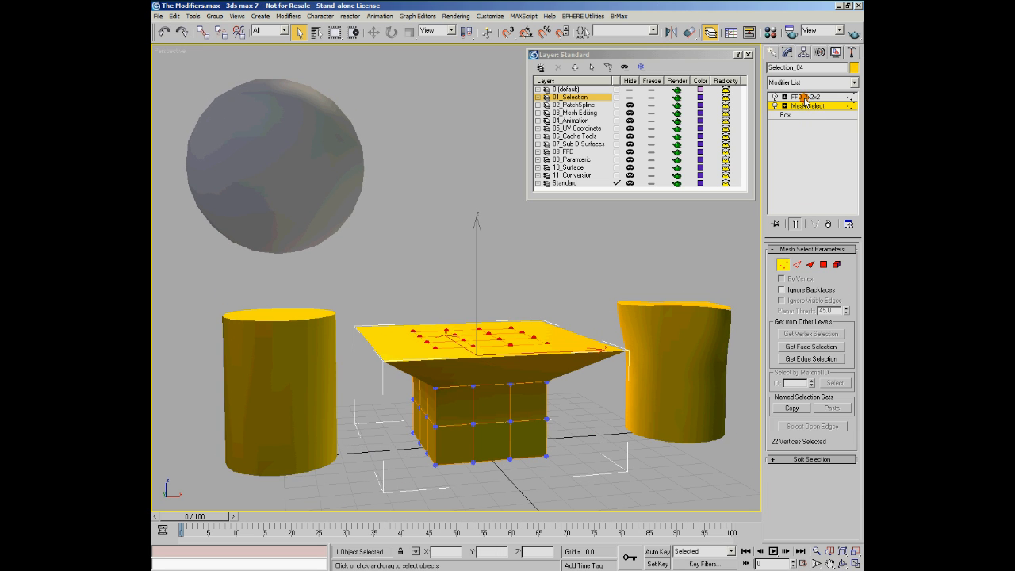
left_click(805, 96)
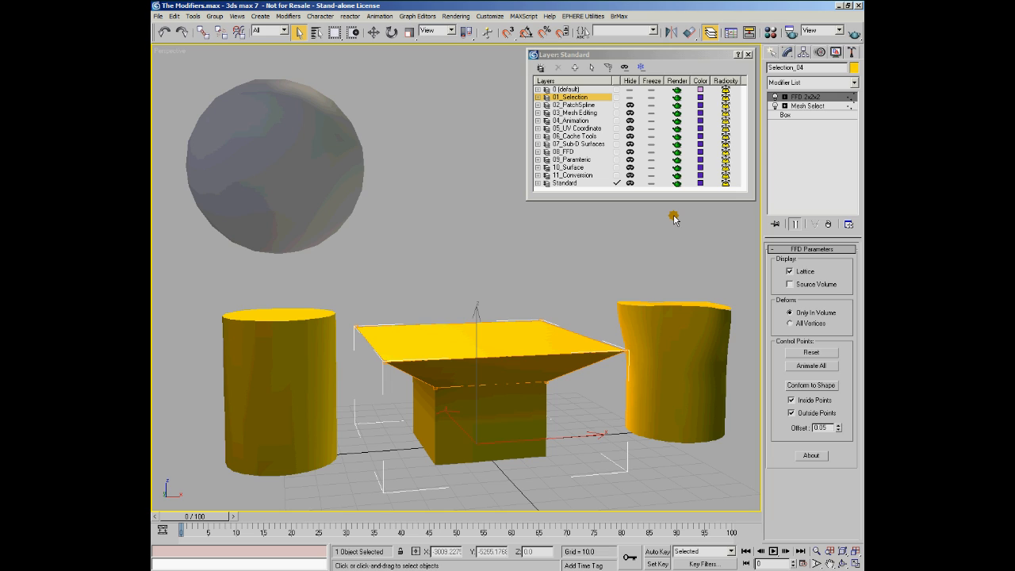
Open the Box level's base parameters and turn on edged-face display in the viewport
left_click(788, 115)
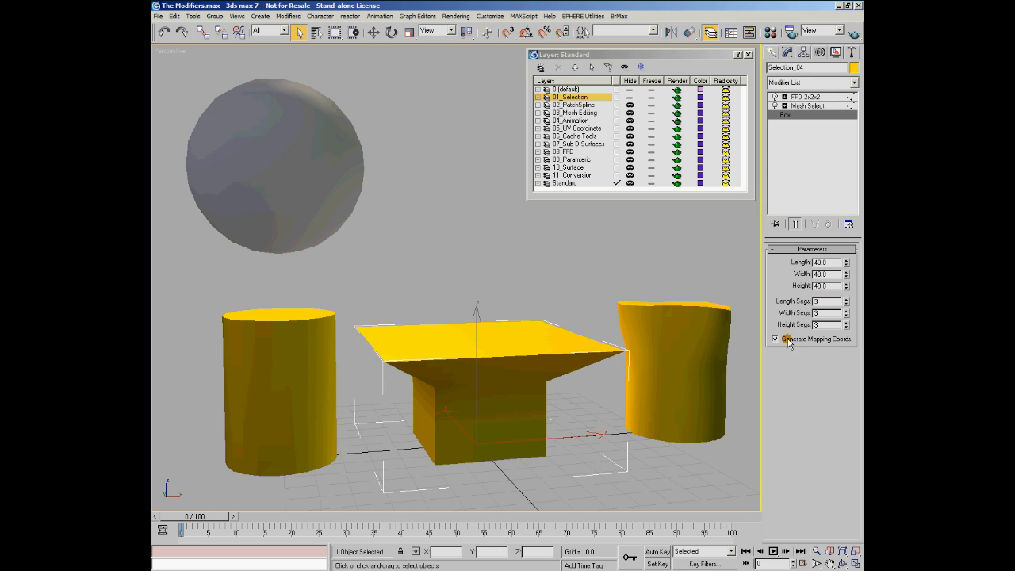
key("F4")
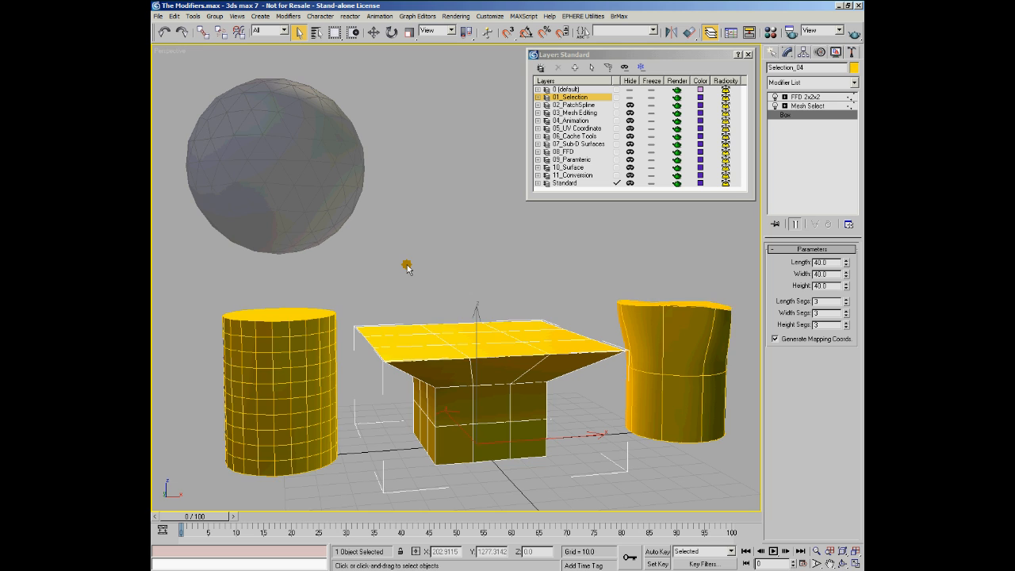
middle_click_drag(566, 316, 556, 321, "alt")
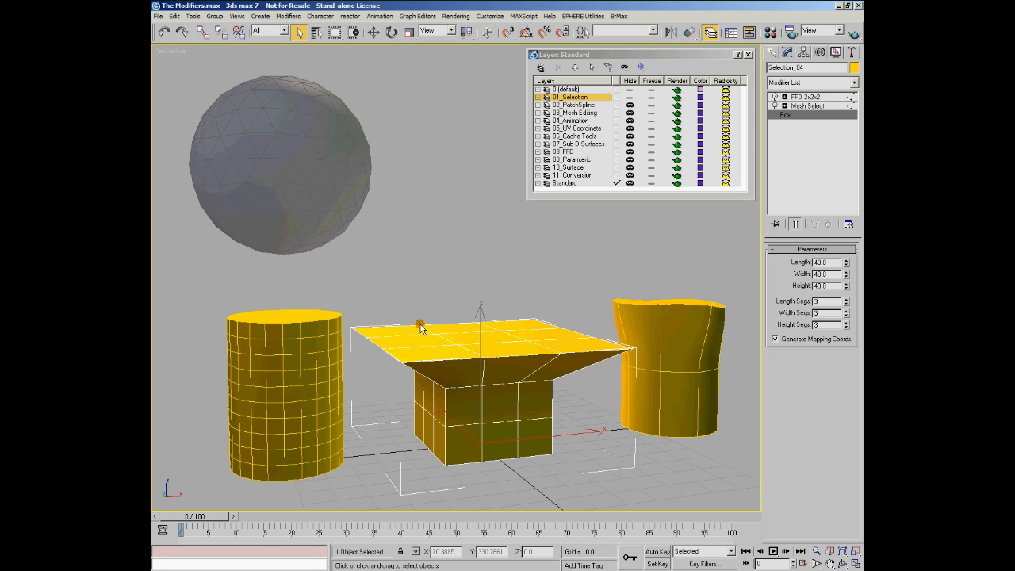
Raise the box's length segments and width segments to 7
left_click(846, 300)
left_click(846, 299)
left_click(846, 300)
left_click(846, 300)
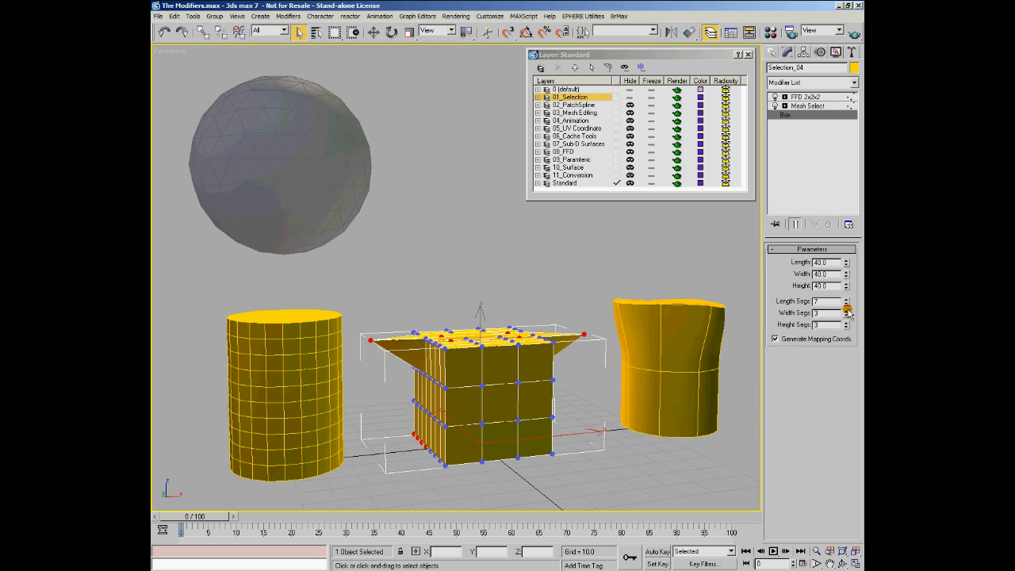
left_click(846, 311)
left_click(846, 311)
left_click(846, 310)
left_click(846, 310)
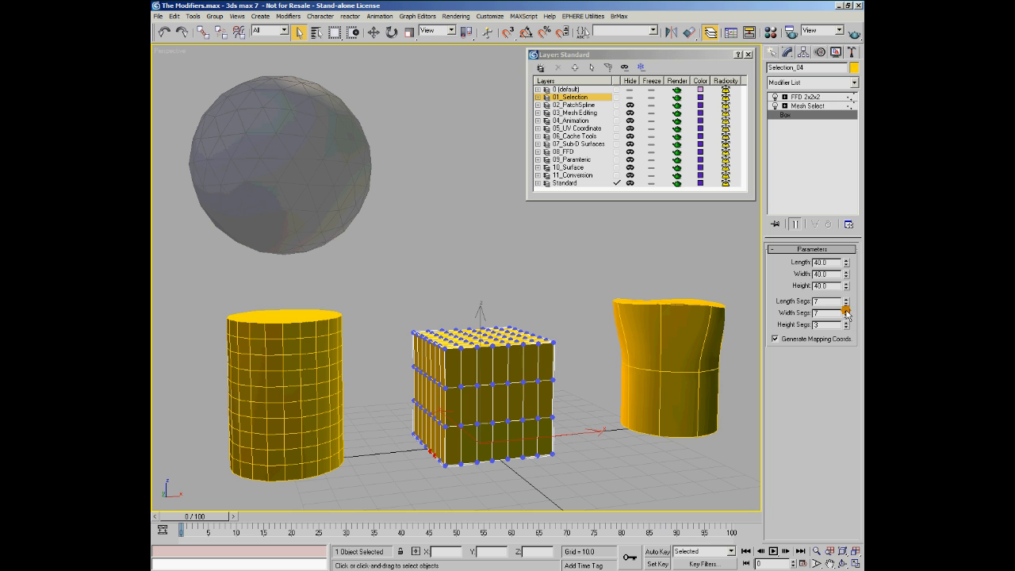
Lower the box's width segments to 4 and inspect the deformation up close
left_click(846, 316)
left_click(846, 317)
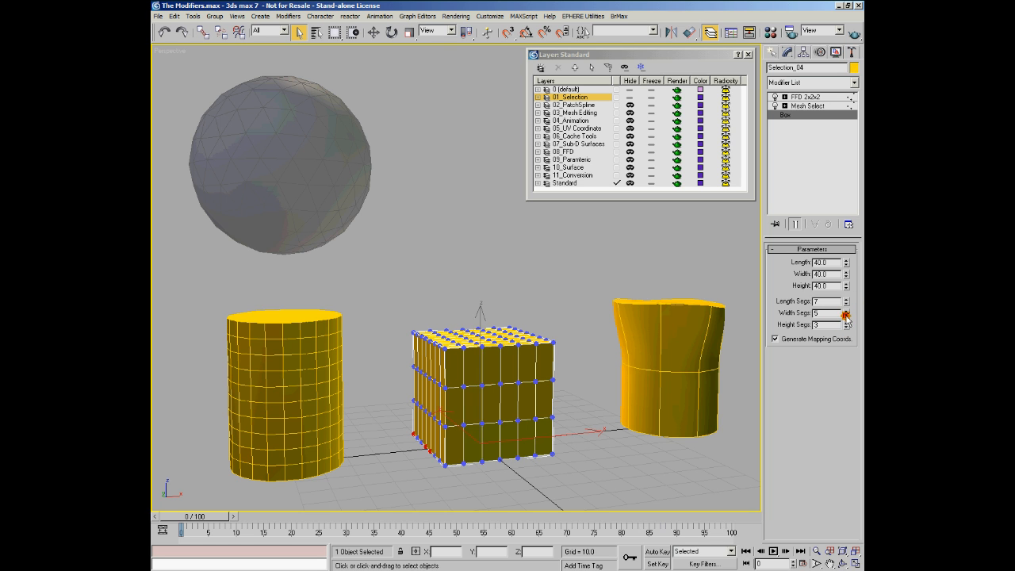
left_click(846, 317)
mouse_move(468, 323)
middle_mouse_down("alt")
mouse_move(335, 401)
mouse_move(460, 380)
mouse_move(510, 358)
mouse_move(517, 376)
mouse_move(485, 355)
mouse_move(522, 344)
mouse_move(508, 277)
mouse_move(437, 260)
mouse_move(394, 267)
mouse_move(362, 312)
mouse_move(481, 333)
middle_mouse_up("alt")
scroll(514, 374, "up", 6)
scroll(503, 329, "down", 6)
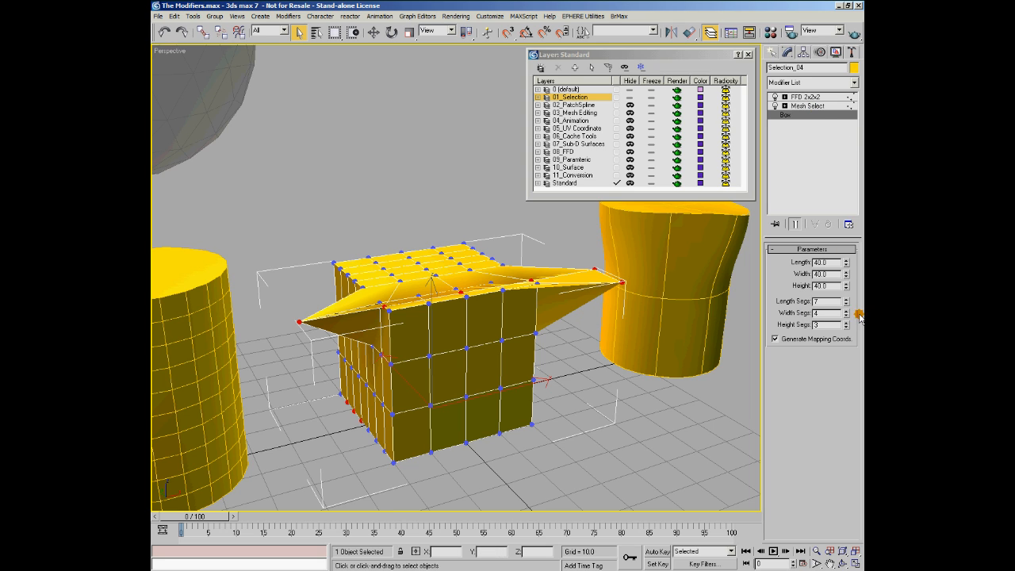
Reduce the box's height, width and length segments to 2 each
left_click_drag(847, 326, 847, 330)
left_click(847, 327)
left_click(847, 316)
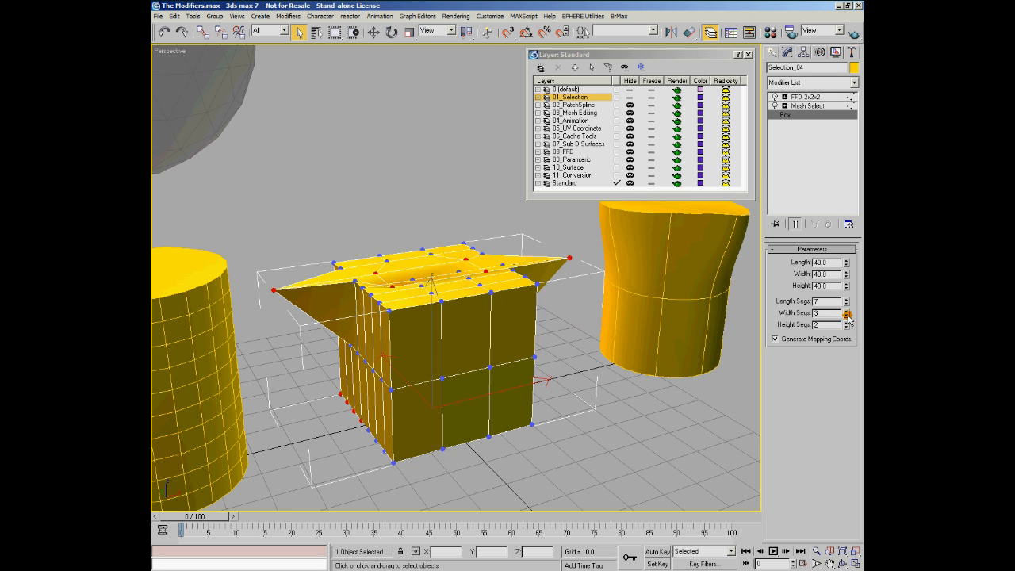
left_click(847, 316)
left_click(846, 303)
left_click(846, 303)
left_click(846, 304)
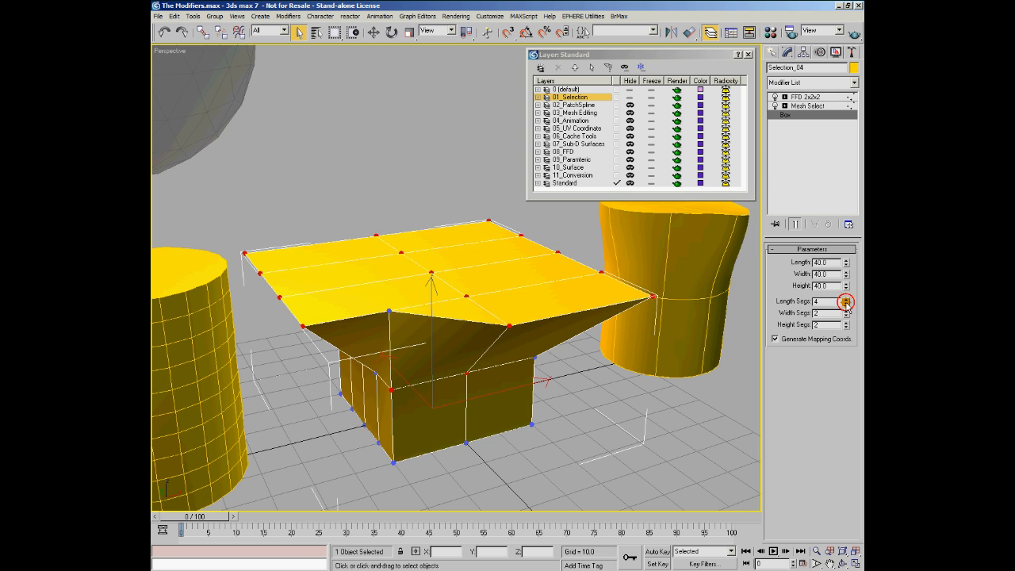
left_click(846, 303)
left_click(846, 303)
mouse_move(581, 324)
middle_mouse_down("alt")
mouse_move(430, 311)
mouse_move(382, 351)
mouse_move(384, 290)
mouse_move(577, 315)
middle_mouse_up("alt")
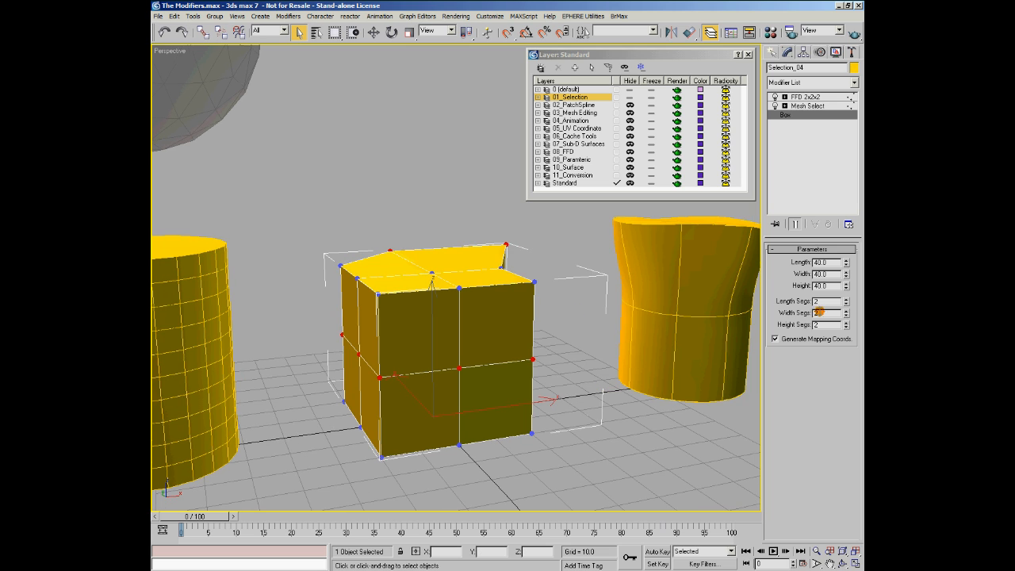
Set the box's length, width and height segments to 3 each
left_click(847, 299)
left_click(846, 311)
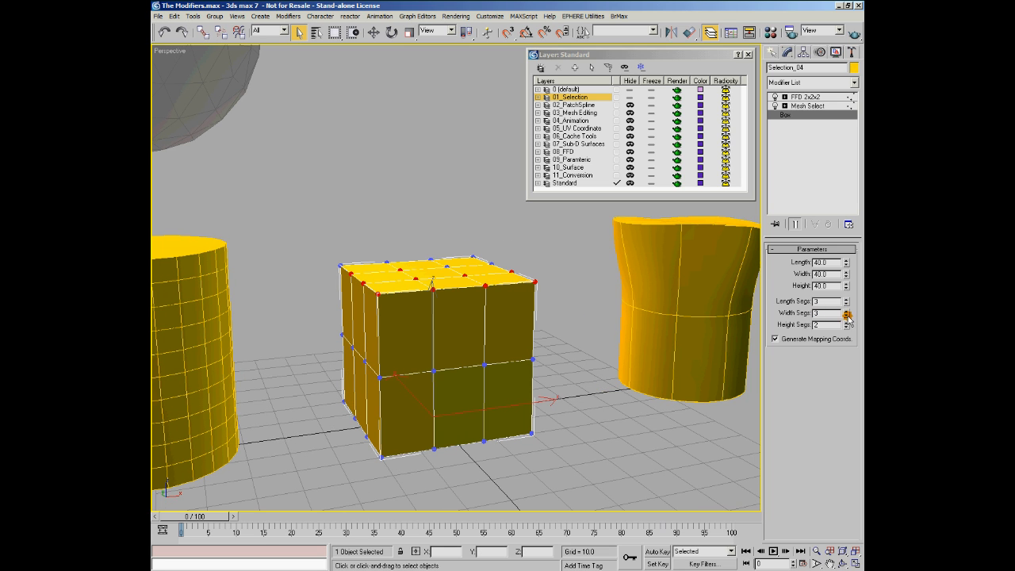
left_click(846, 322)
mouse_move(577, 315)
middle_mouse_down("alt")
mouse_move(576, 344)
mouse_move(566, 347)
mouse_move(363, 314)
mouse_move(362, 296)
mouse_move(403, 229)
mouse_move(560, 274)
mouse_move(585, 323)
mouse_move(582, 310)
mouse_move(385, 314)
mouse_move(522, 317)
mouse_move(557, 310)
mouse_move(578, 292)
mouse_move(574, 304)
middle_mouse_up("alt")
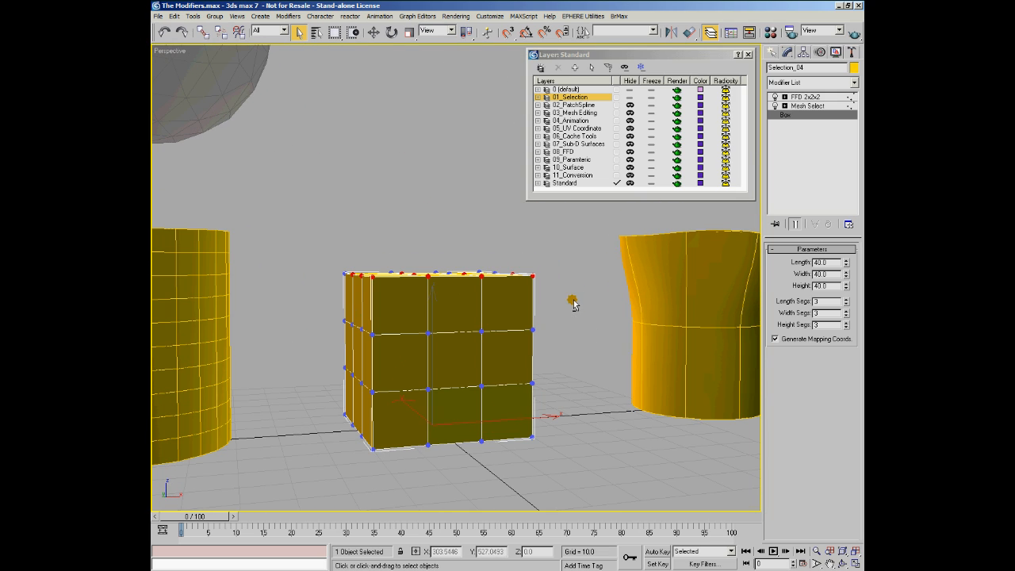
Select only the top row of box vertices in Mesh Select and return to the FFD 2x2x2 level
left_click(820, 106)
left_click_drag(265, 220, 607, 290)
left_click(804, 97)
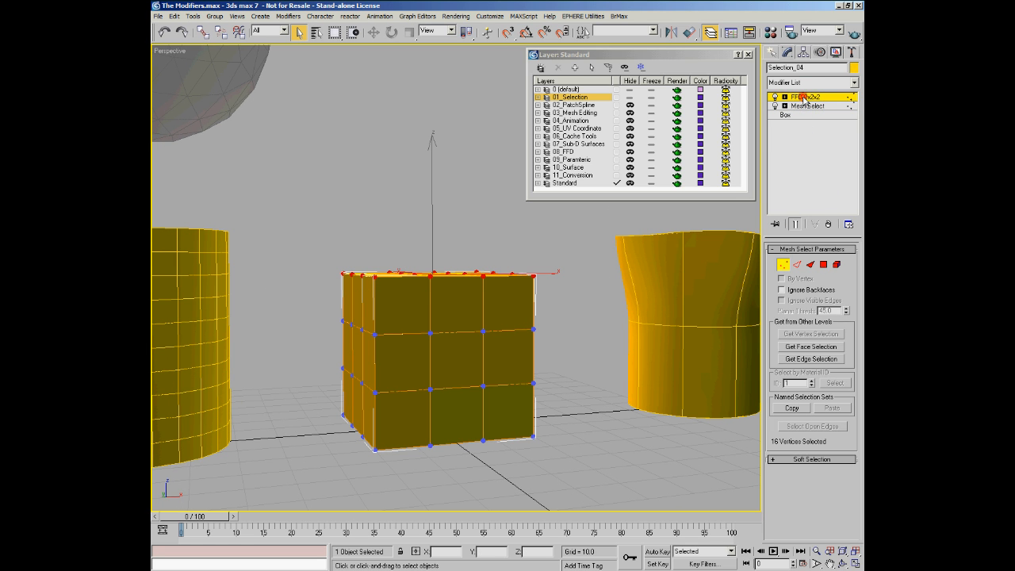
mouse_move(587, 232)
middle_mouse_down("alt")
mouse_move(581, 263)
mouse_move(581, 235)
middle_mouse_up("alt")
Select the box's upper two rows of vertices in Mesh Select and return to the FFD 2x2x2 level
left_click(805, 106)
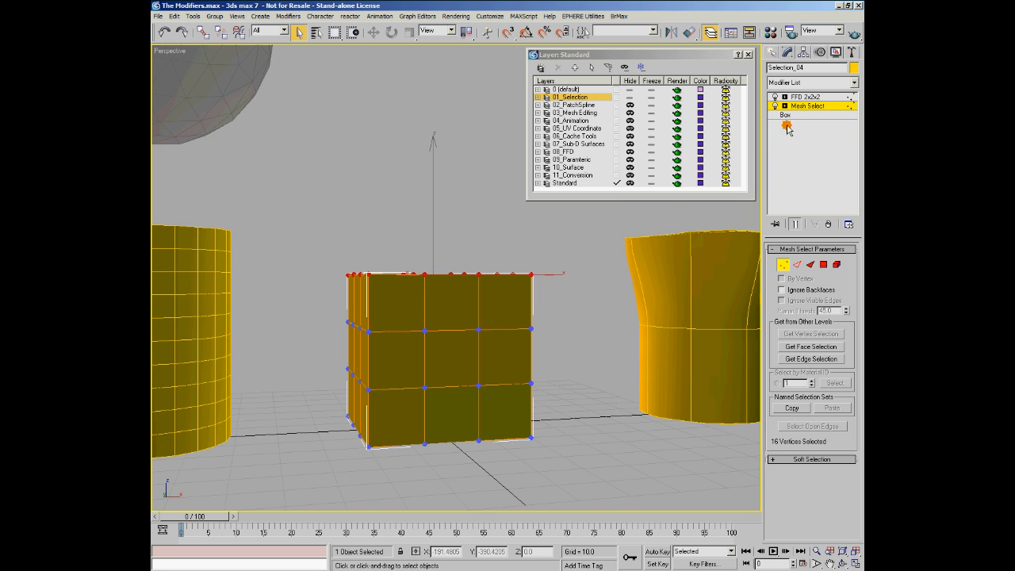
left_click_drag(277, 219, 661, 345)
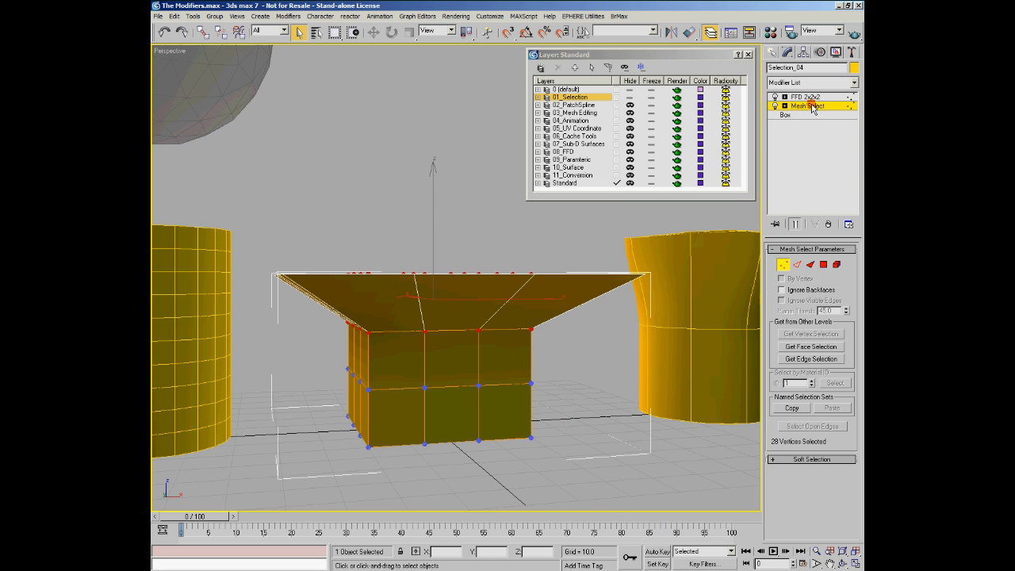
left_click(806, 97)
middle_click_drag(573, 233, 567, 354, "alt")
scroll(562, 306, "down", 3)
middle_click_drag(630, 356, 609, 359)
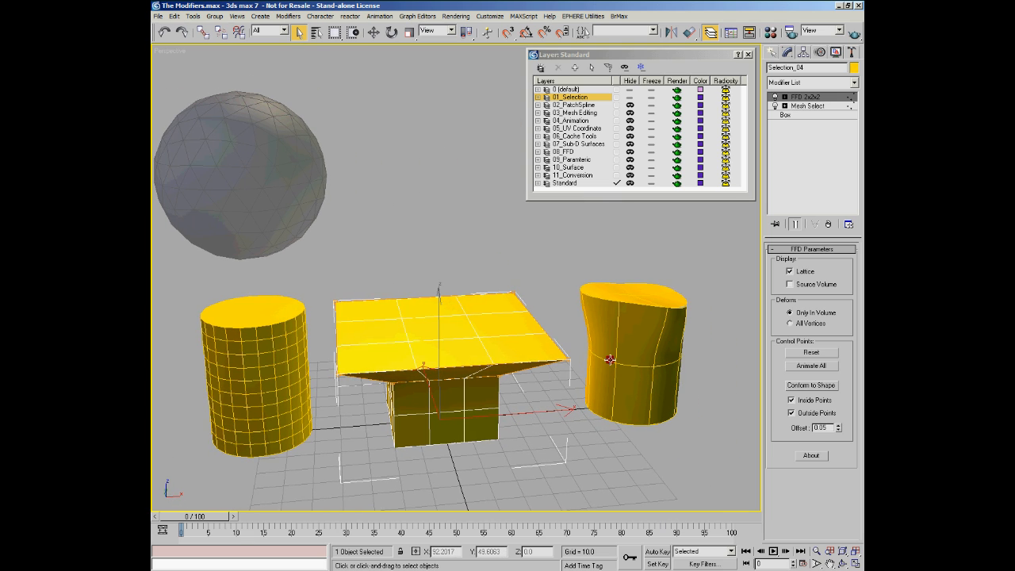
middle_click_drag(385, 330, 493, 337, "alt")
middle_click_drag(348, 240, 595, 283, "alt")
Select the noisy patch cylinder and review its Editable Patch, Patch Select and Noise levels in the stack
left_click(651, 296)
middle_click_drag(693, 353, 659, 322, "alt")
left_click(797, 116)
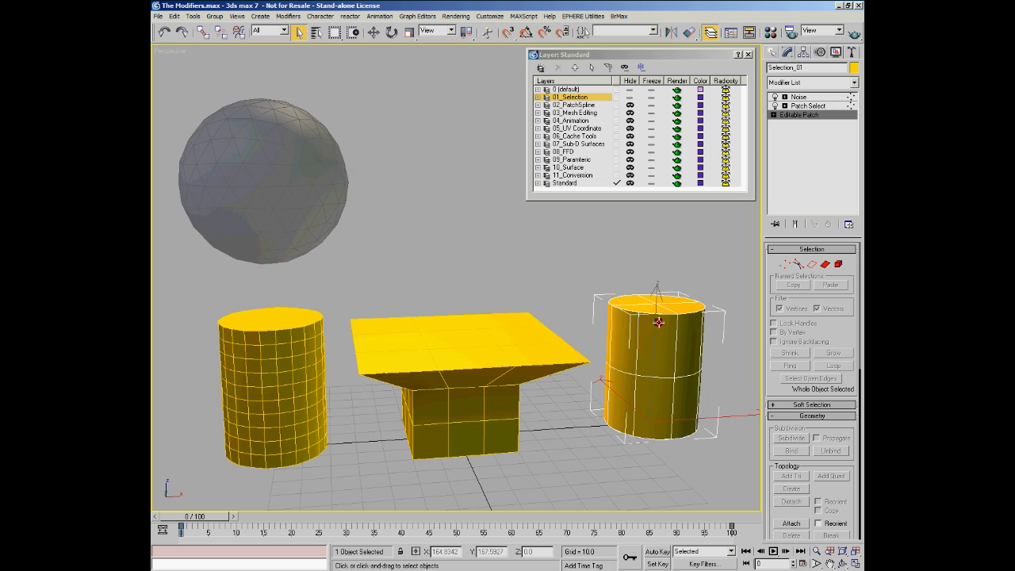
left_click(828, 106)
middle_click_drag(673, 305, 571, 310, "alt")
scroll(571, 311, "up", 3)
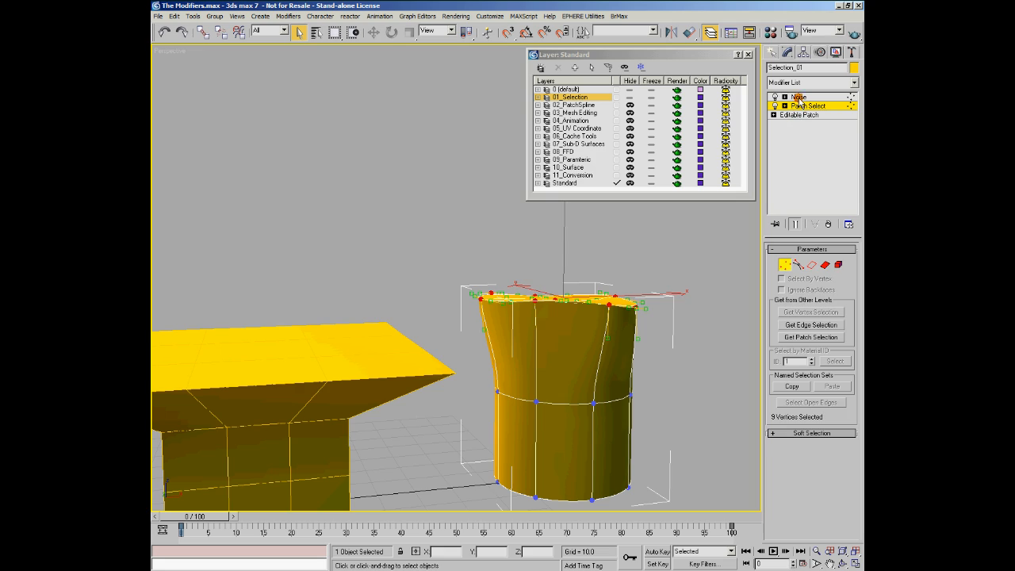
left_click(799, 96)
middle_click_drag(619, 396, 658, 333, "alt")
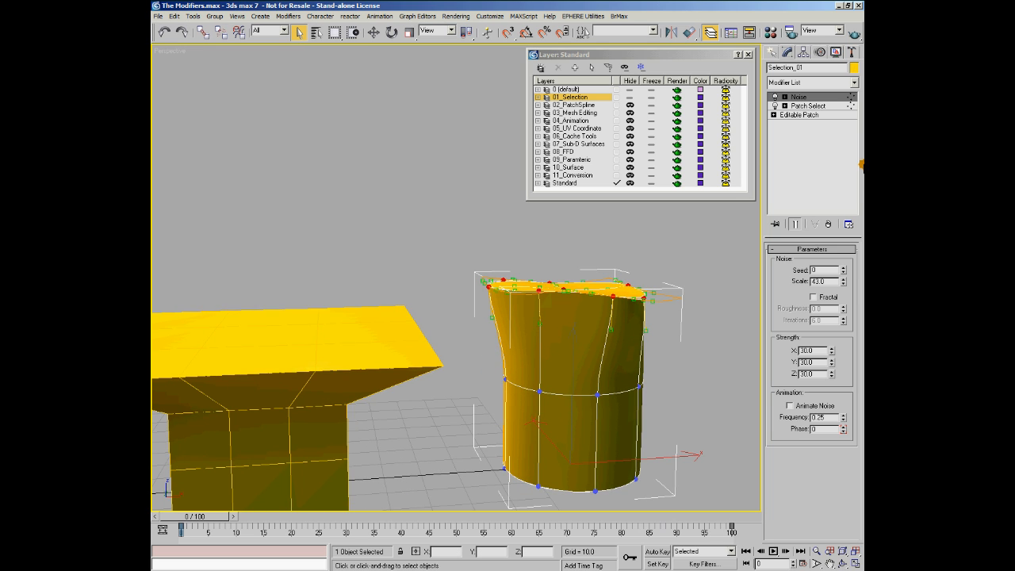
Enable Animate Noise on the patch cylinder and scrub the animation to frame 60
left_click_drag(846, 283, 855, 293)
left_click(790, 405)
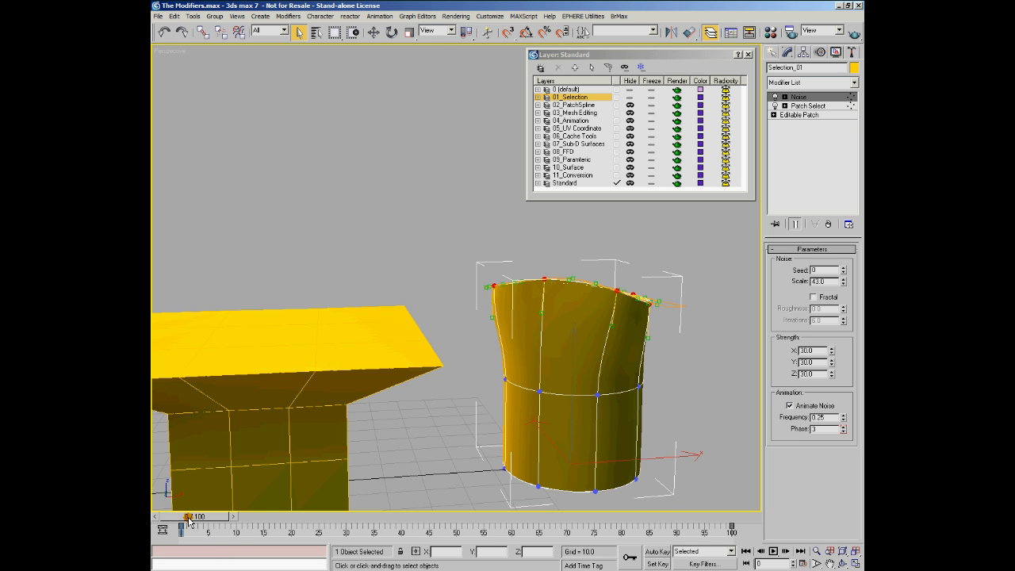
left_click_drag(189, 521, 511, 519)
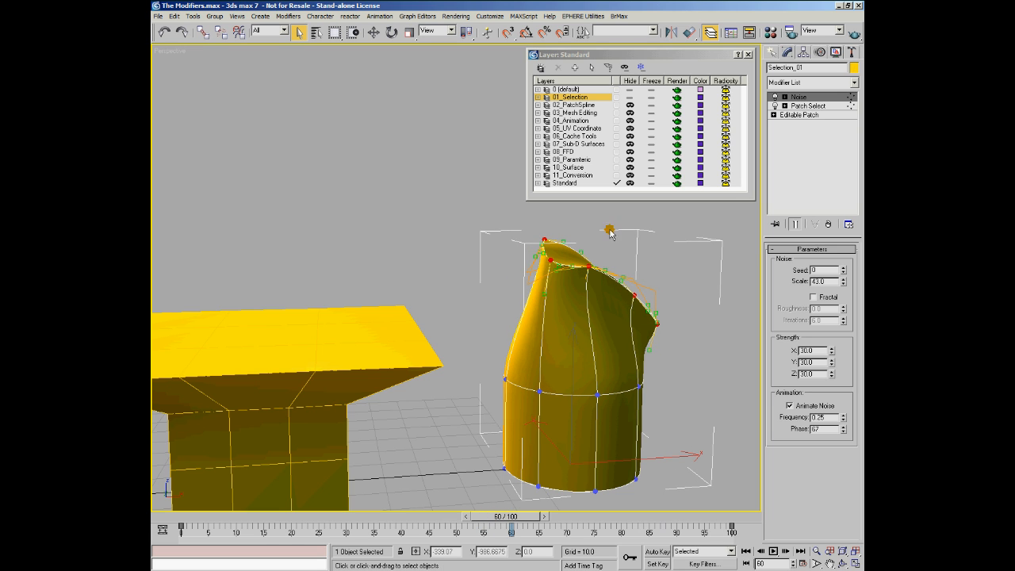
Select the upper two rows of the cylinder's vertices at the Patch Select level
left_click(806, 106)
middle_click_drag(635, 321, 509, 245, "alt")
left_click_drag(435, 202, 751, 408)
middle_click_drag(690, 407, 666, 366, "alt")
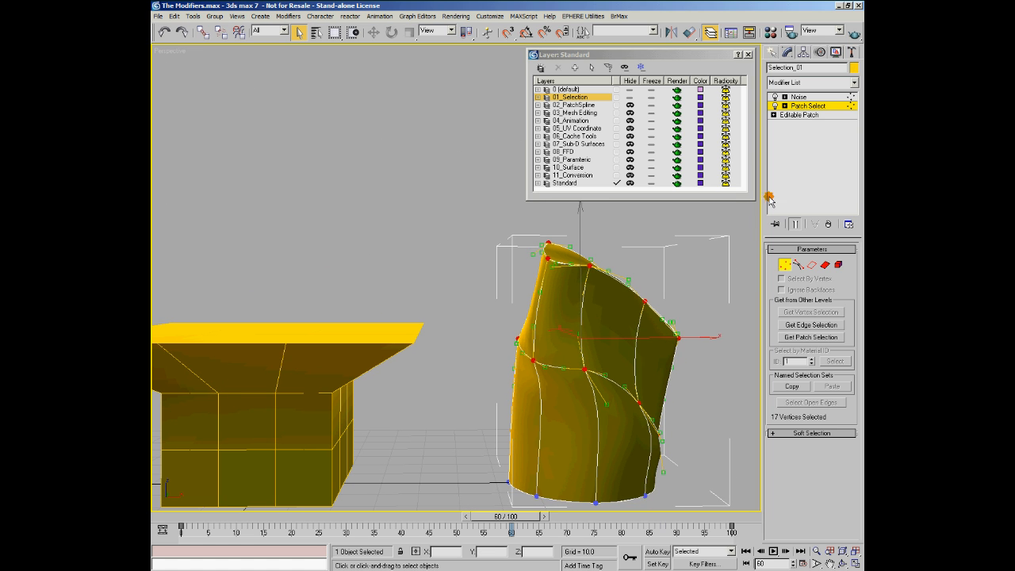
Return to the cylinder's Noise level and scrub the animation to frame 73
left_click(798, 97)
middle_click_drag(634, 287, 596, 272)
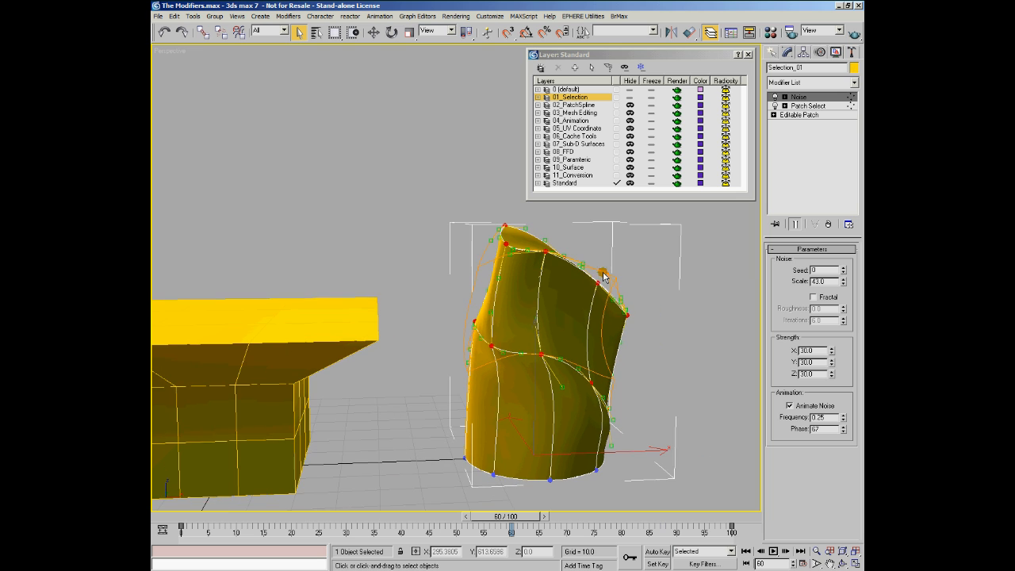
left_click_drag(241, 516, 583, 523)
Switch Patch Select's vertex sub-object mode off and on again, ending at the cylinder's Noise level
left_click(807, 106)
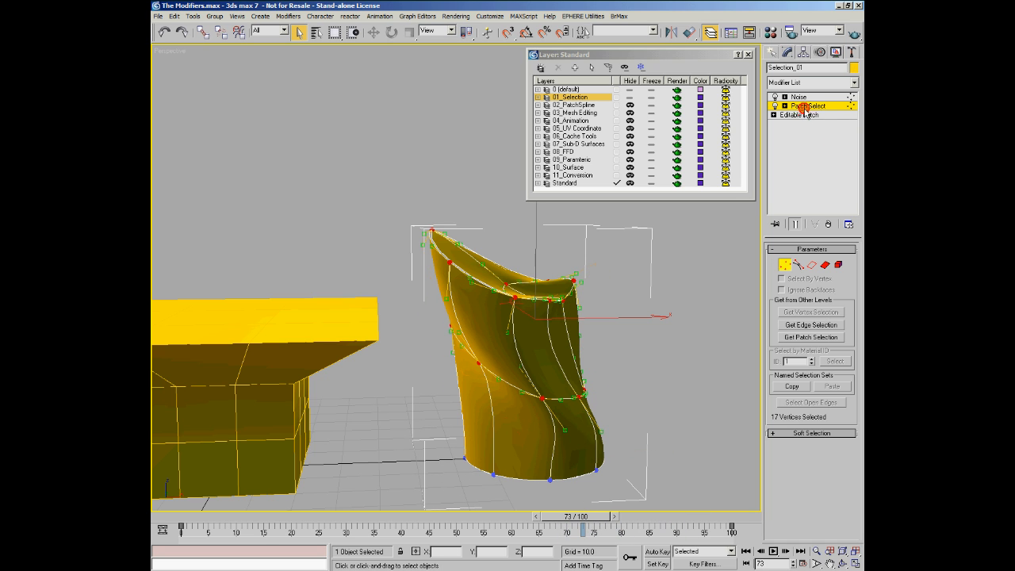
left_click(787, 266)
middle_click_drag(567, 290, 582, 290, "alt")
left_click(785, 267)
left_click(806, 97)
Deselect the cylinder and select the grey GeoSphere
left_click(335, 212)
middle_click_drag(248, 305, 459, 331)
scroll(522, 294, "down", 3)
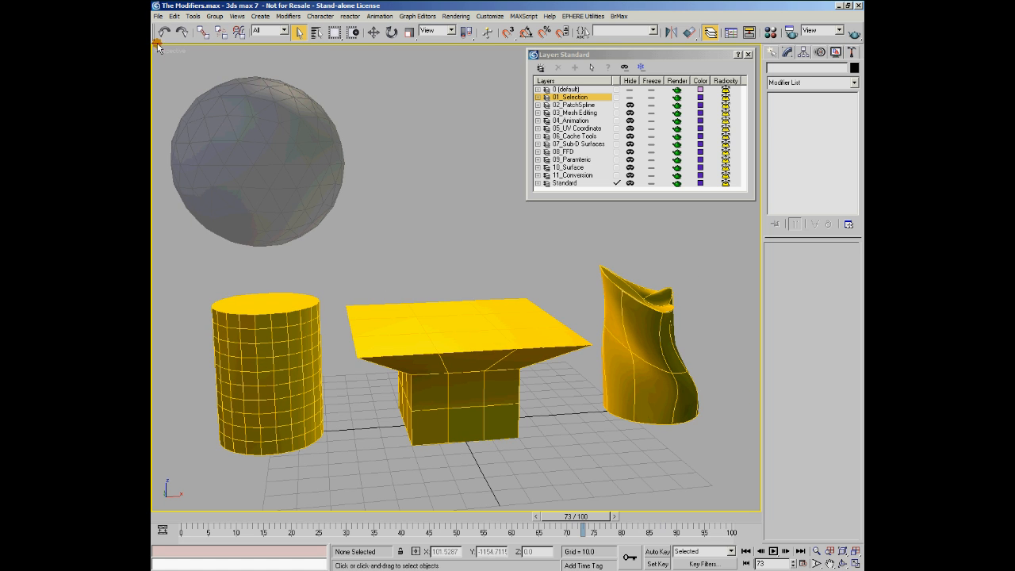
middle_click_drag(410, 145, 323, 168, "alt")
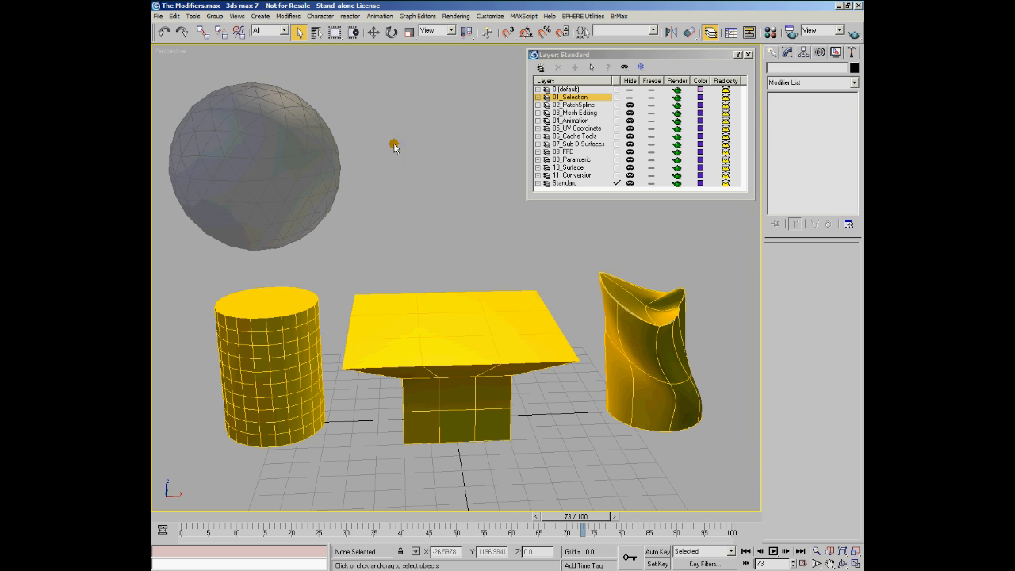
left_click(327, 162)
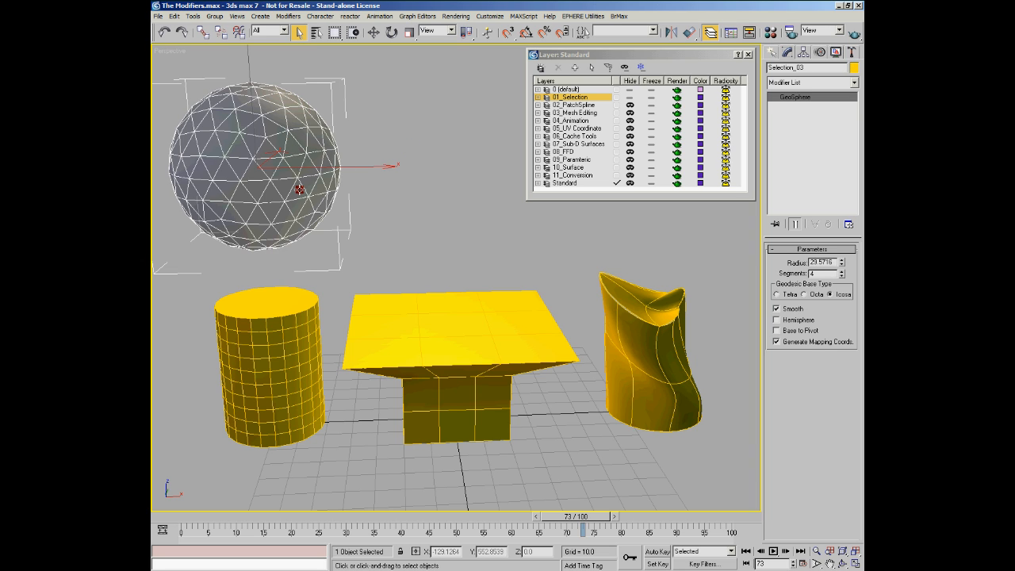
Activate the Move tool and inspect the leftmost cylinder's base parameters and its Vol. Select settings down to the Mesh Object volume
left_click(374, 33)
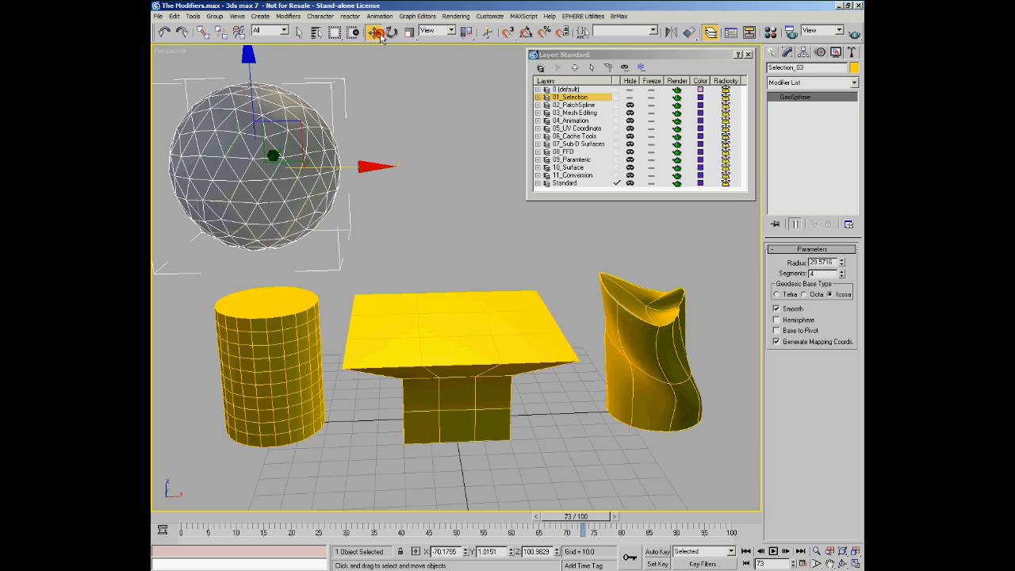
left_click(302, 321)
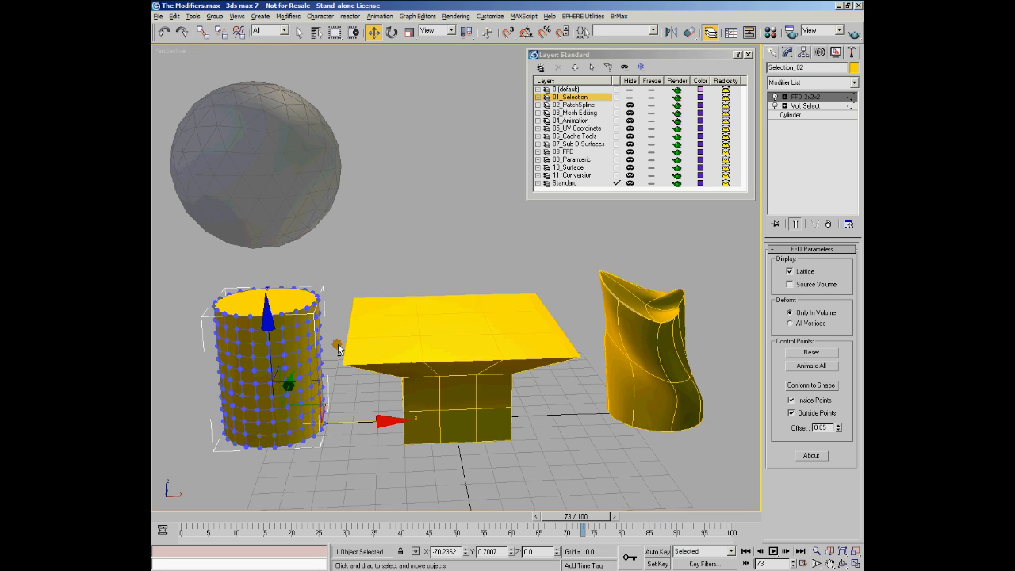
left_click(790, 115)
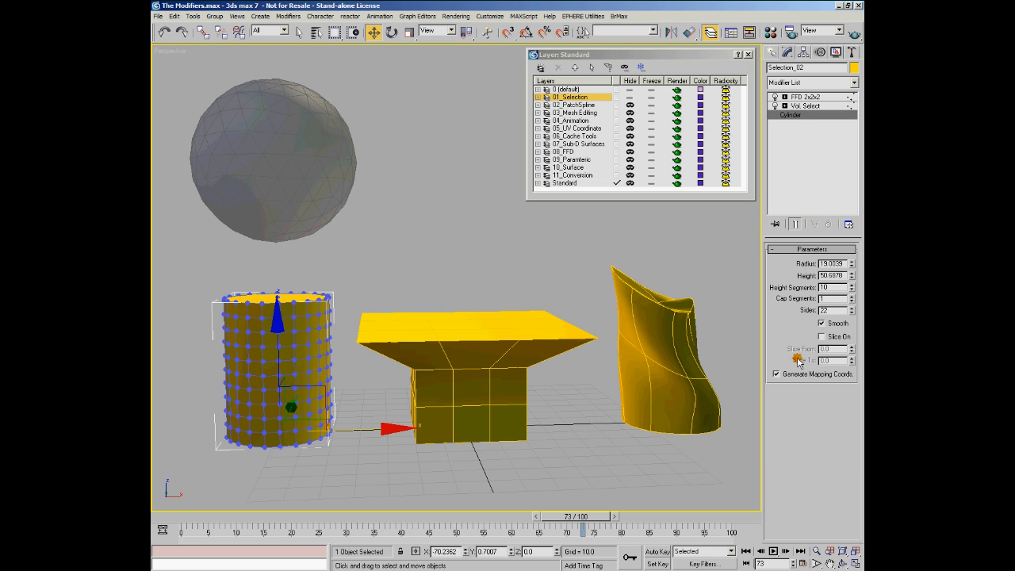
left_click(803, 105)
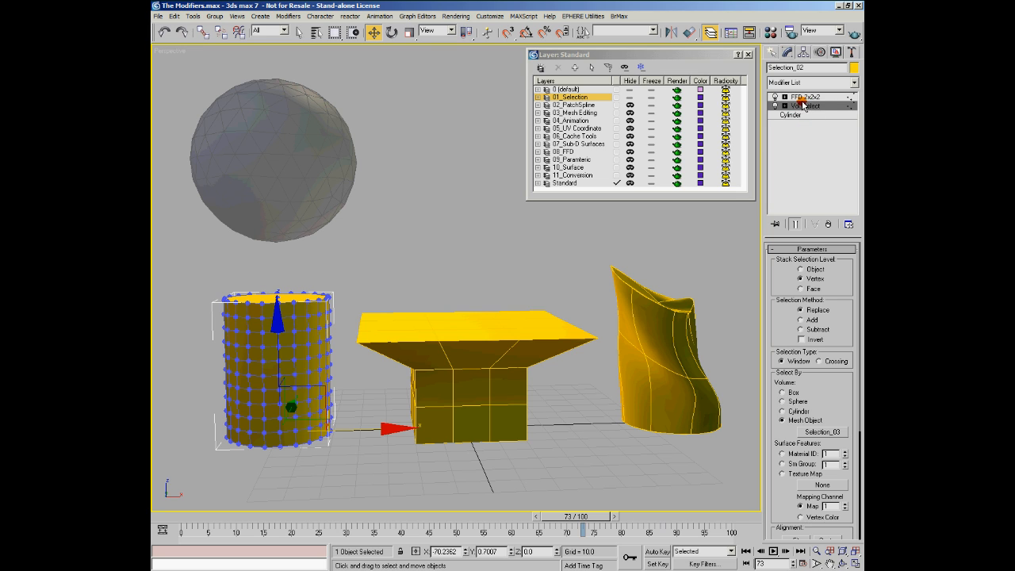
left_click_drag(783, 486, 787, 396)
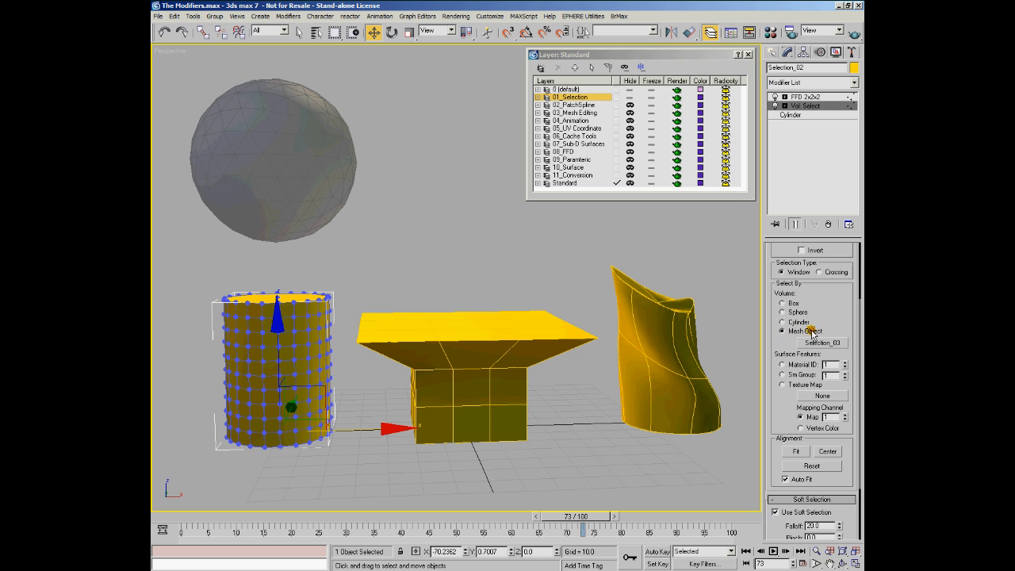
Check the GeoSphere used as the selection volume, and review the cylinder's Vol. Select parameters again
left_click(329, 149)
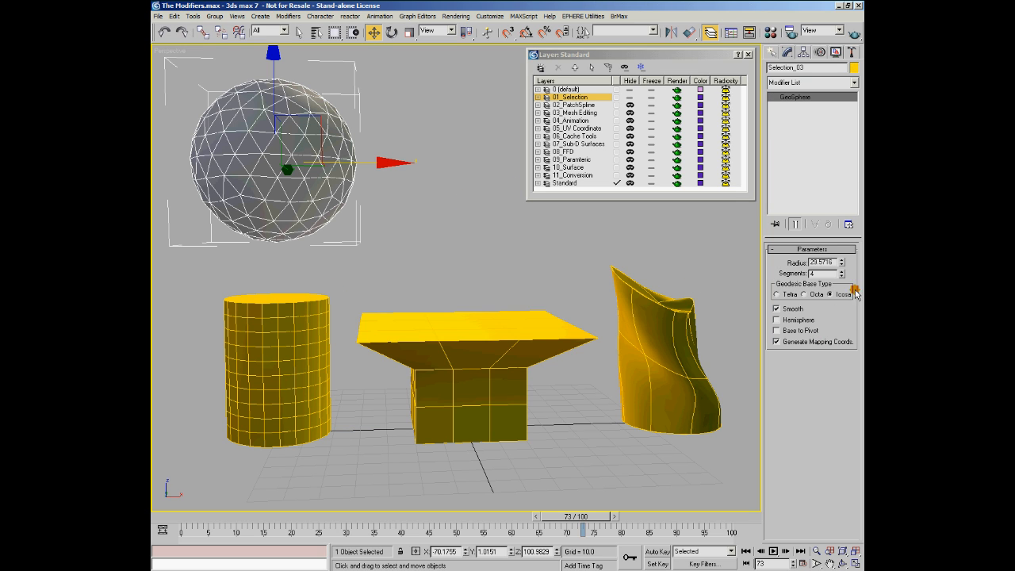
left_click(241, 345)
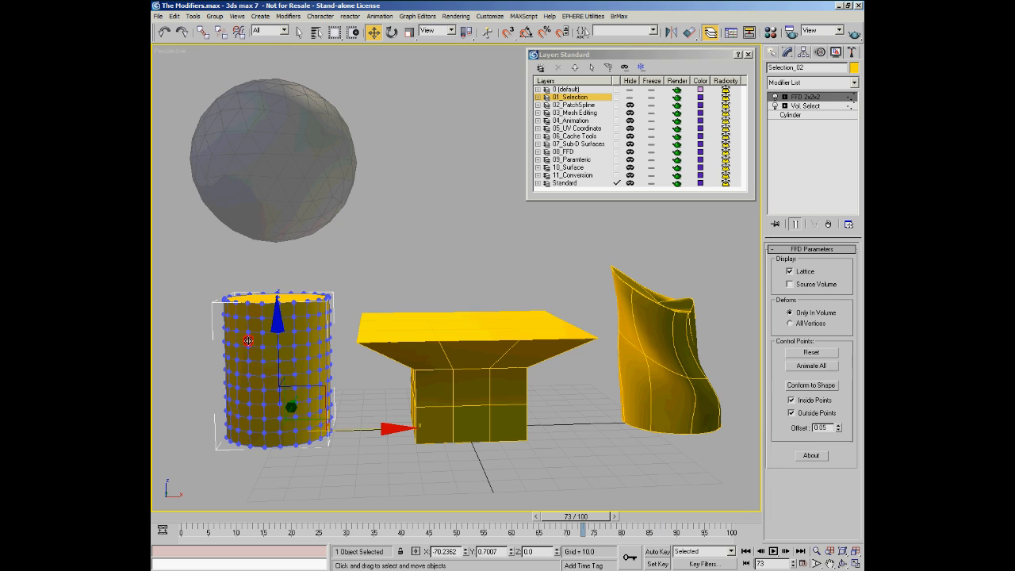
left_click(816, 108)
left_click_drag(827, 314, 828, 403)
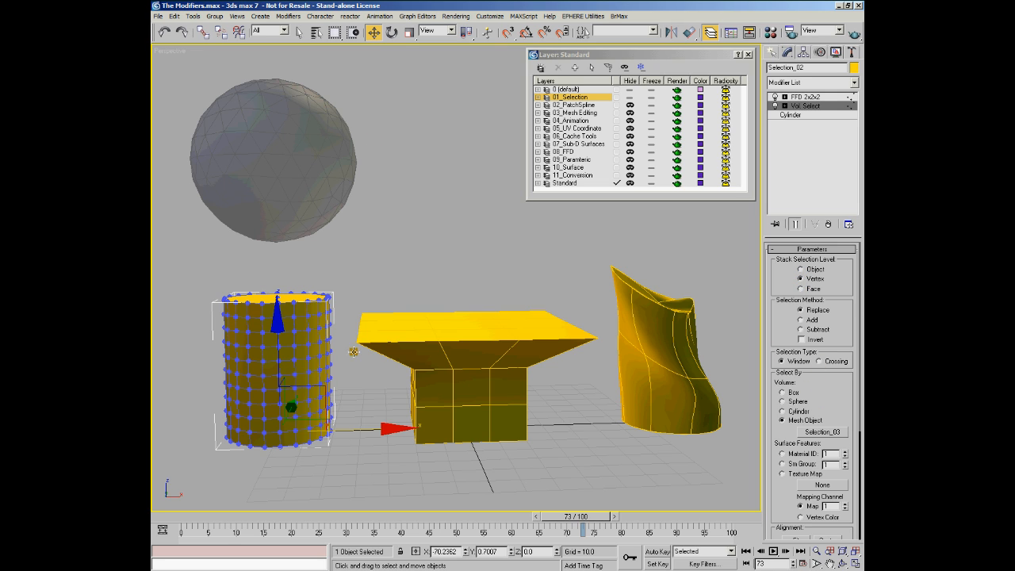
Return the cylinder to its FFD 2x2x2 level and lower the GeoSphere to Z of about 86.7
left_click(809, 97)
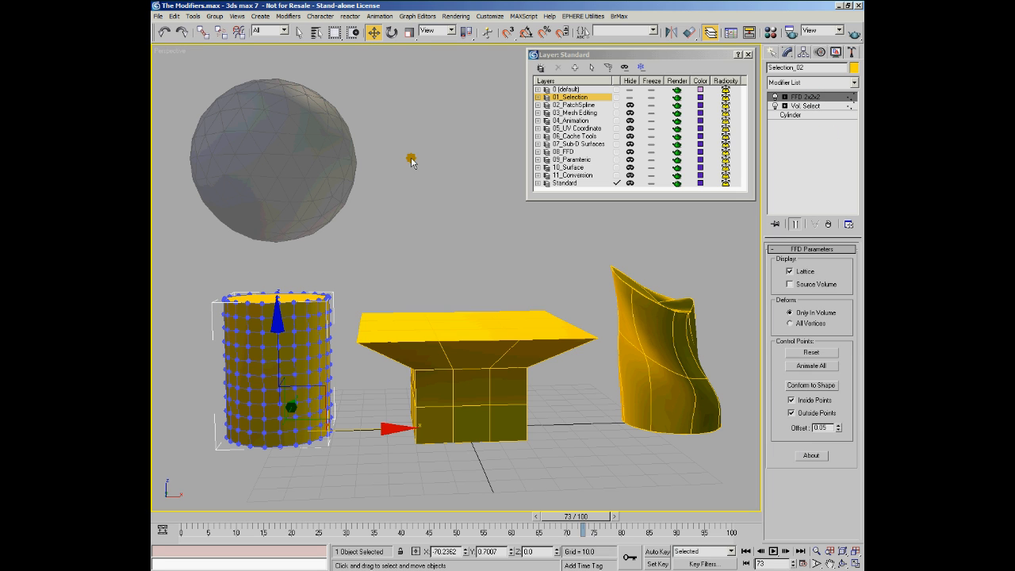
left_click(316, 129)
left_click_drag(285, 85, 272, 116)
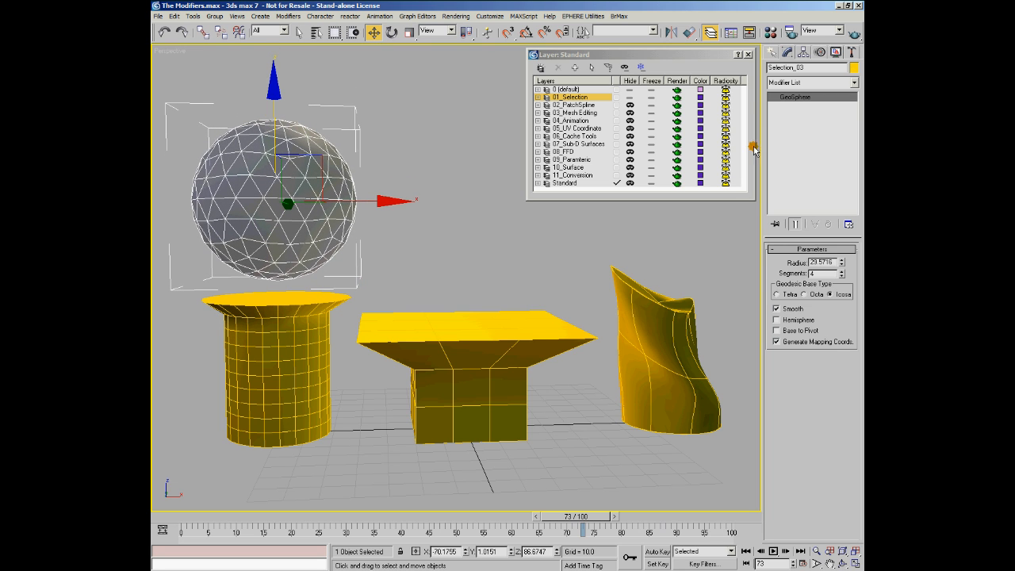
Turn off Use Soft Selection in the cylinder's Vol. Select modifier
left_click(306, 306)
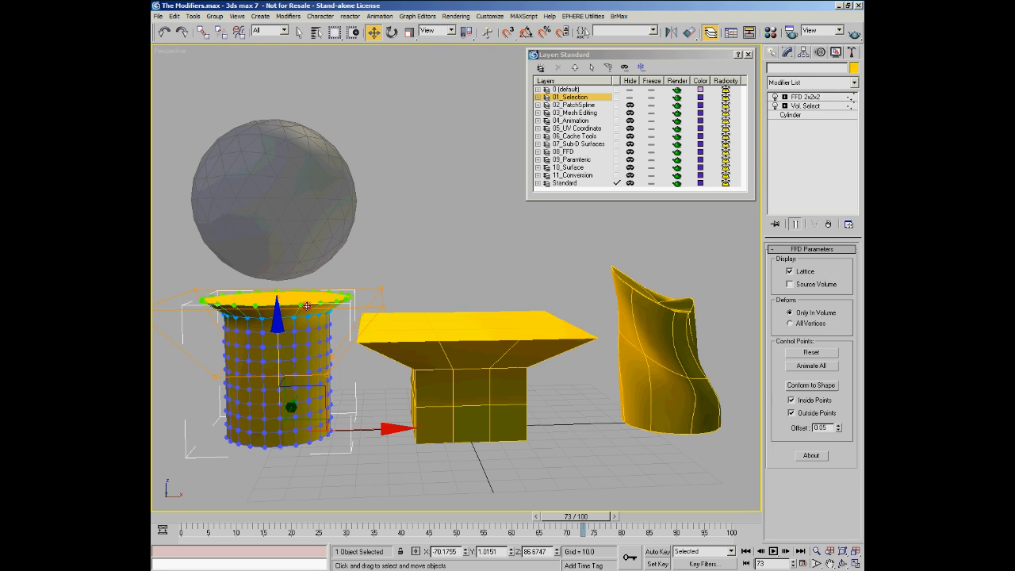
left_click(805, 105)
left_click_drag(778, 453, 781, 253)
left_click(776, 433)
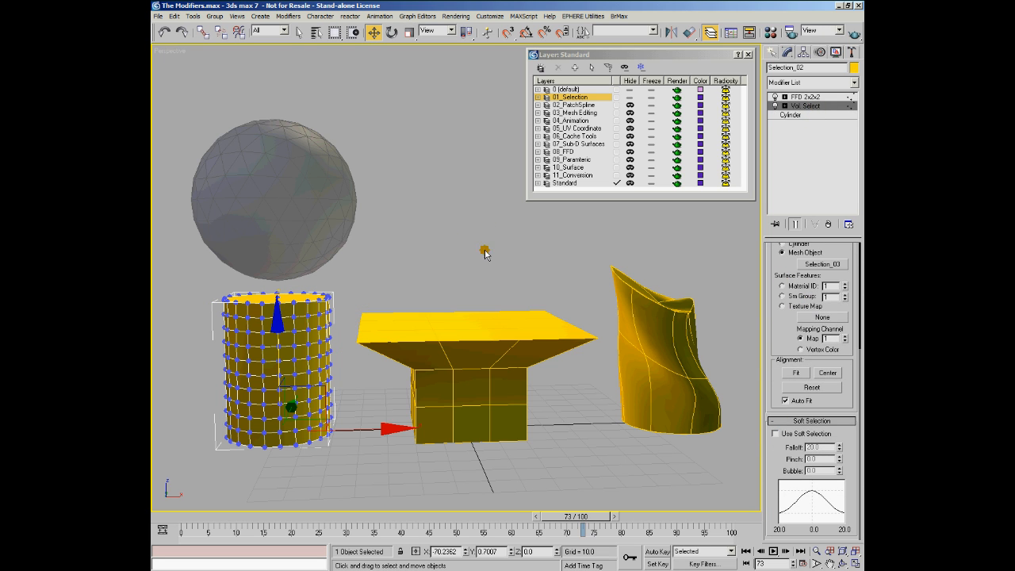
Lower the GeoSphere into the cylinder to Z of about 45.6 and show the viewport in wireframe
left_click(333, 181)
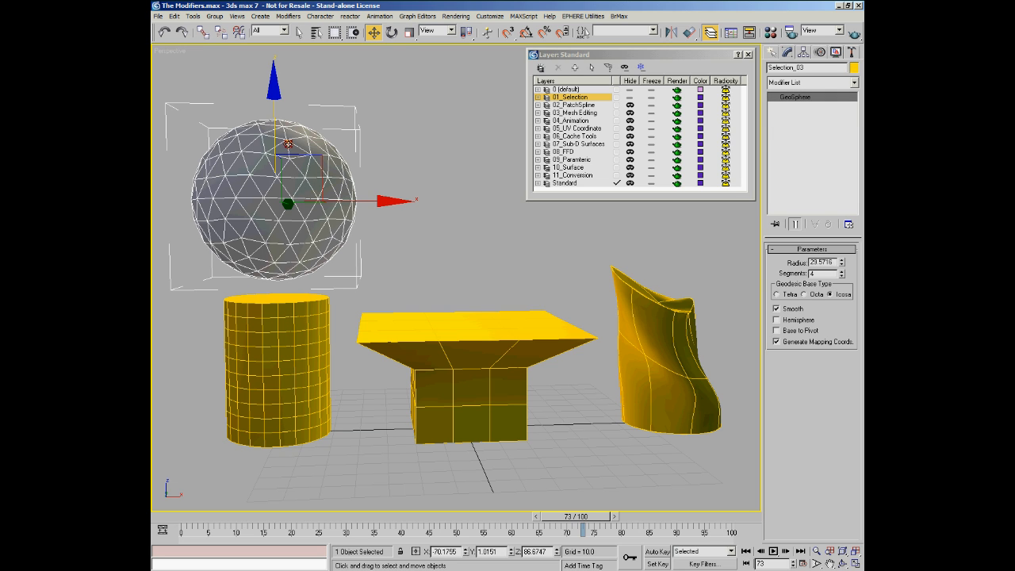
left_click_drag(272, 121, 266, 236)
key("F3")
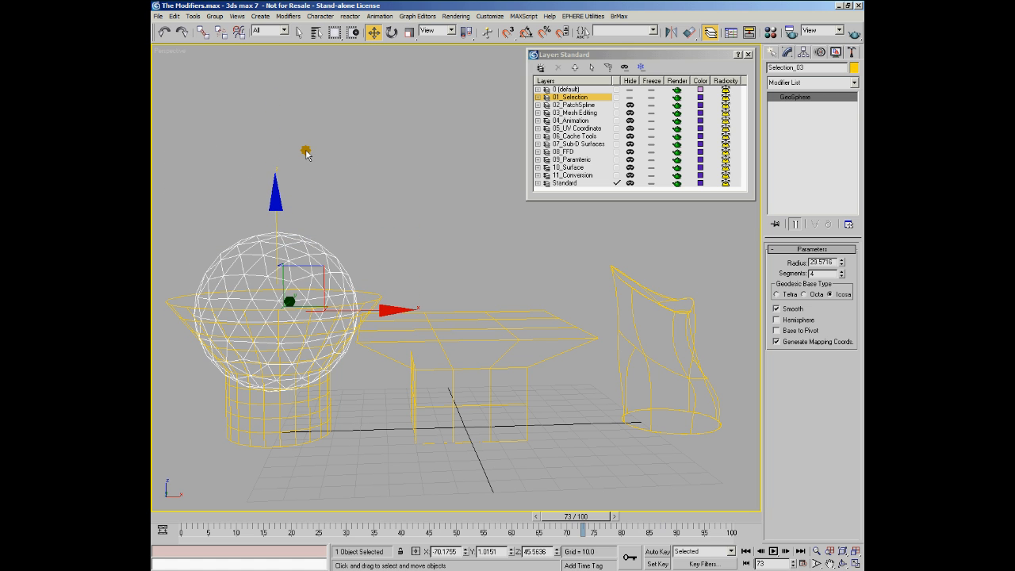
Enable Use Soft Selection in the cylinder's Vol. Select modifier and set its Falloff to 11.0
left_click(373, 300)
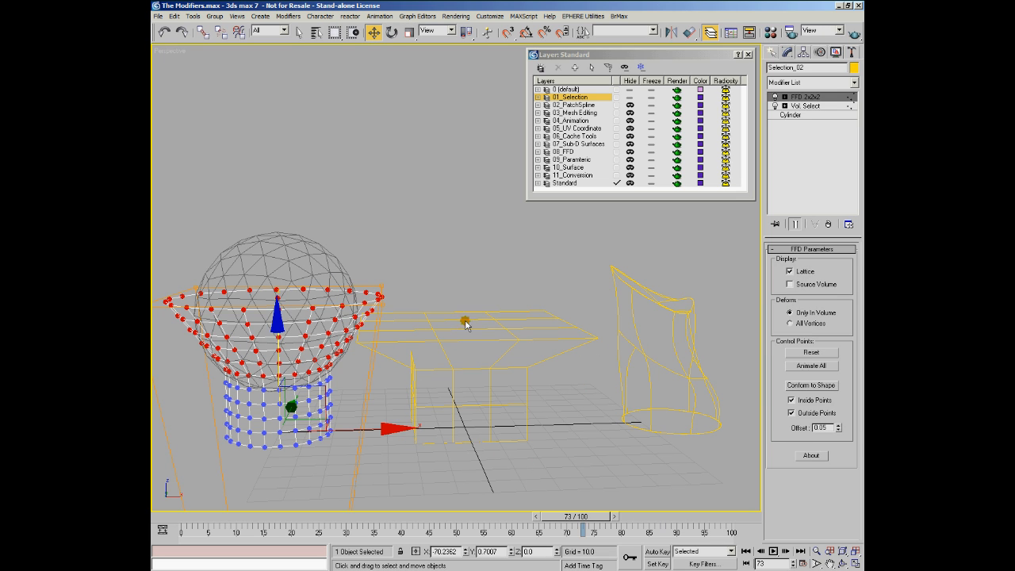
left_click(315, 252)
left_click(296, 402)
left_click(810, 105)
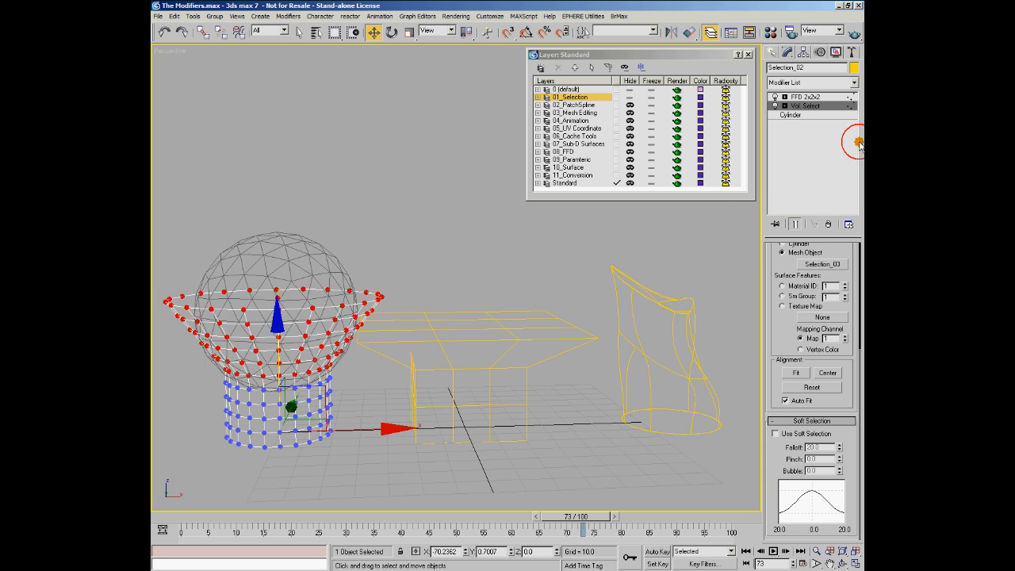
left_click(773, 433)
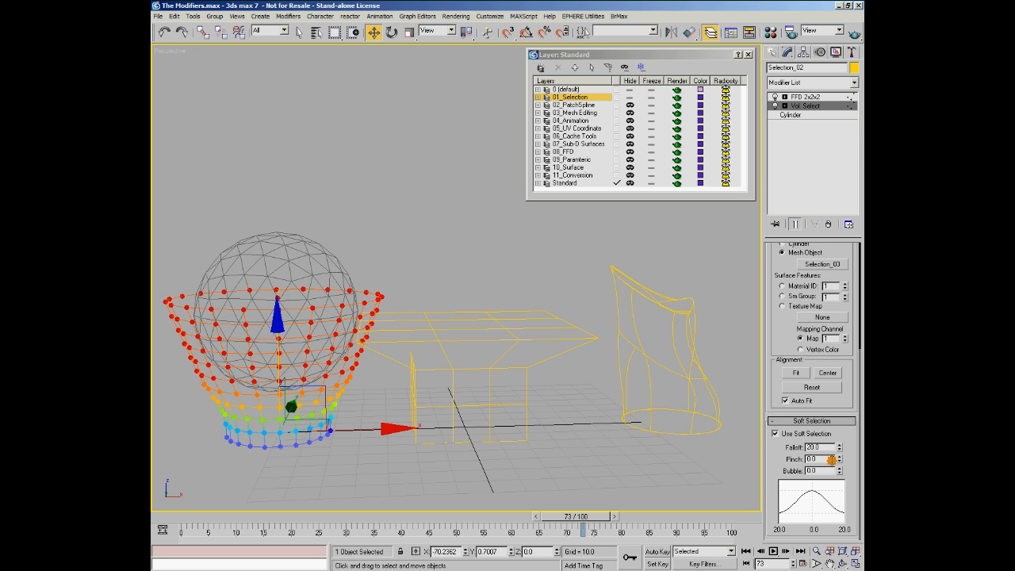
left_click_drag(839, 449, 838, 459)
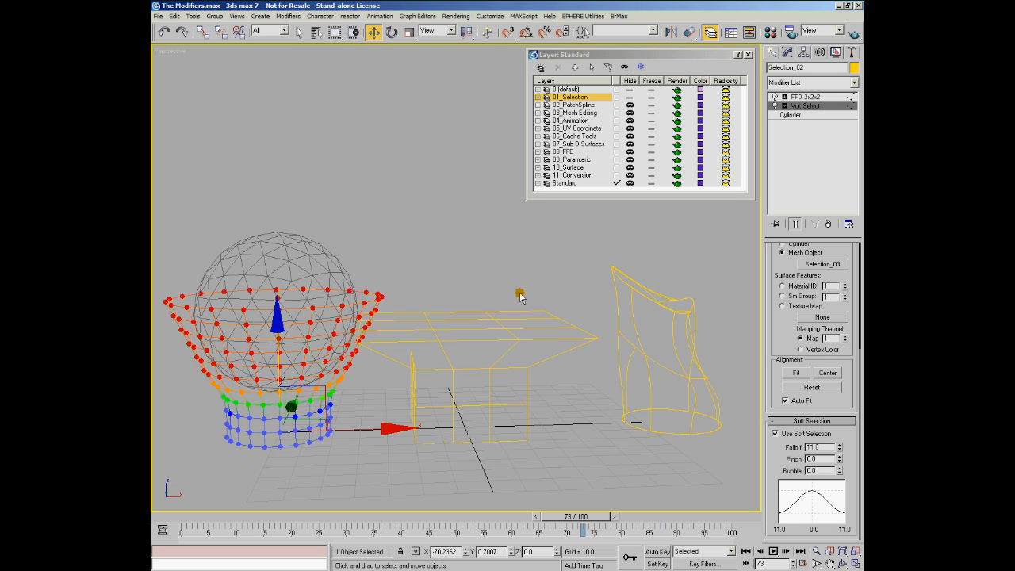
Raise the GeoSphere clear of the cylinder to Z of about 87.9
left_click(294, 237)
left_click_drag(276, 250, 270, 141)
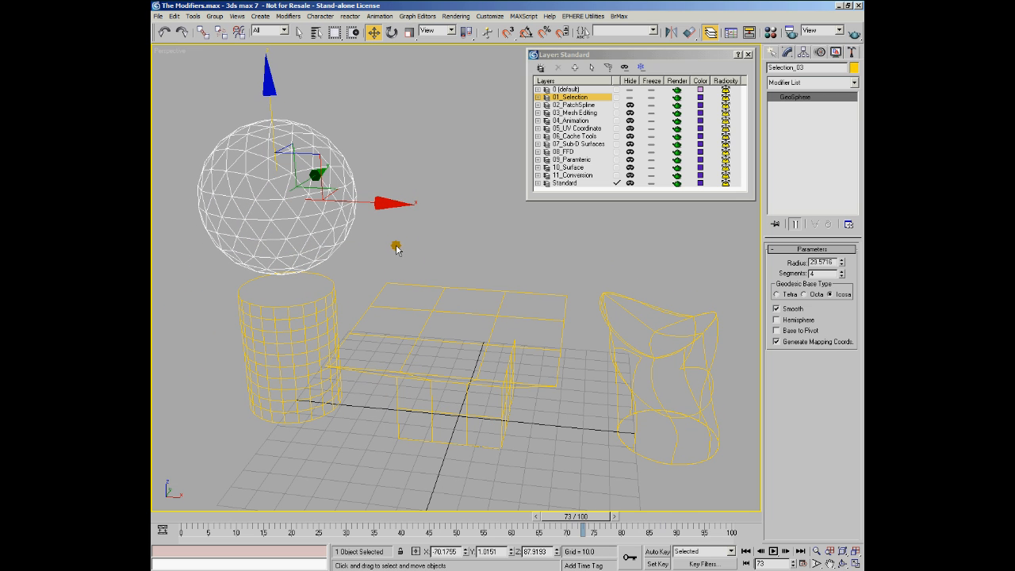